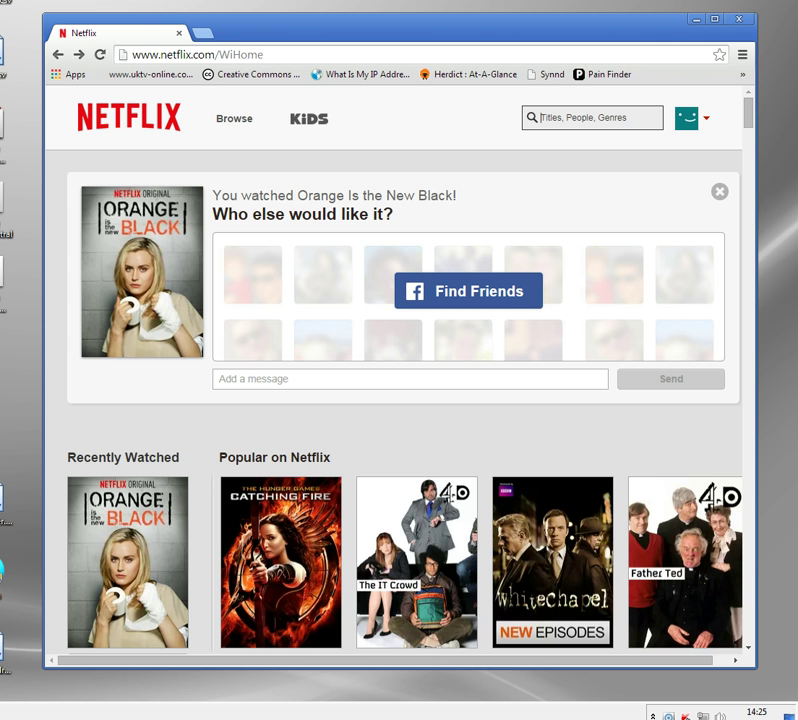
- Search Netflix for "lost" to check the current region's catalogue, and close the browser tab
type("lost")
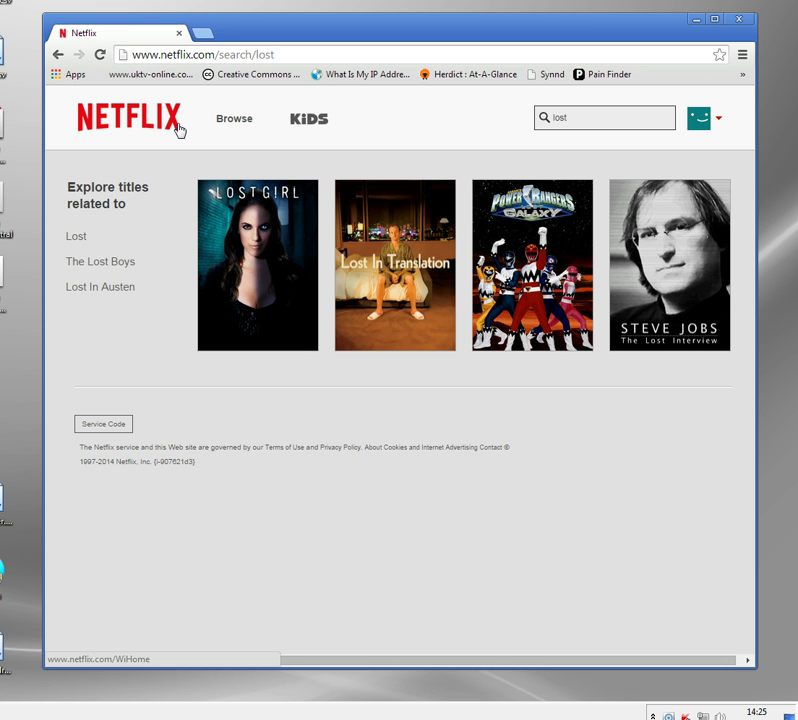
left_click(188, 33)
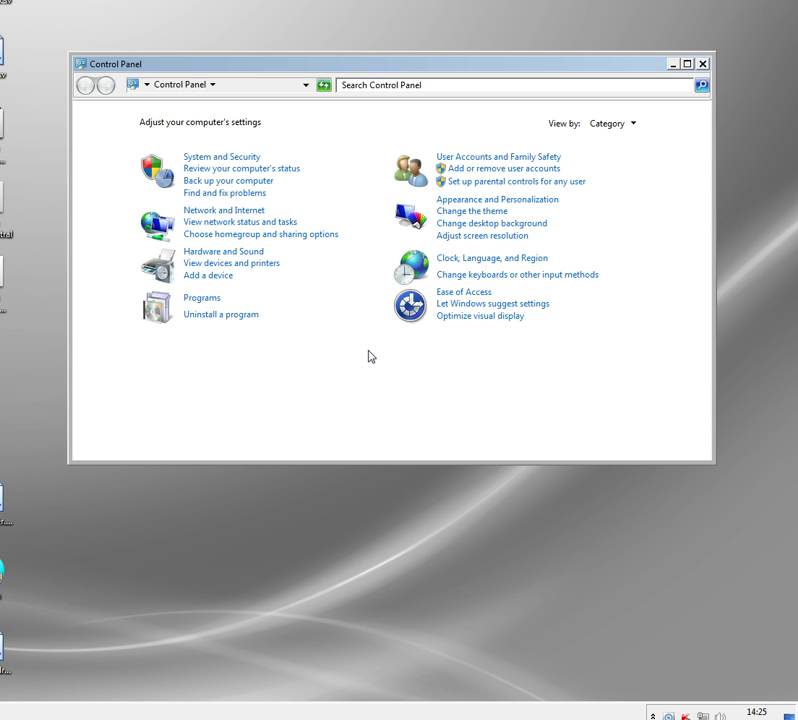
- Open the Local Area Connection properties through the Network and Sharing Center in Control Panel
left_click(369, 352)
left_click(222, 212)
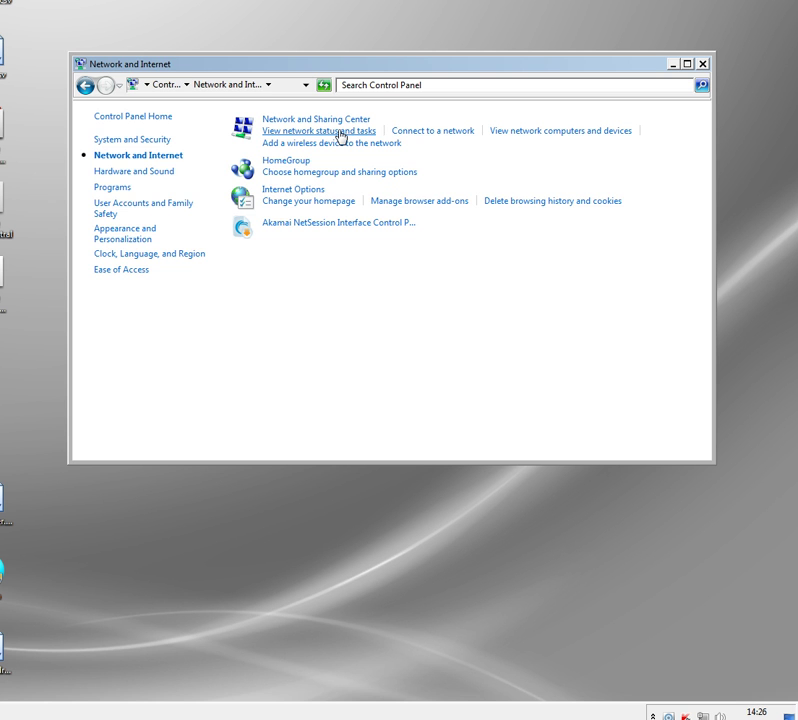
left_click(340, 131)
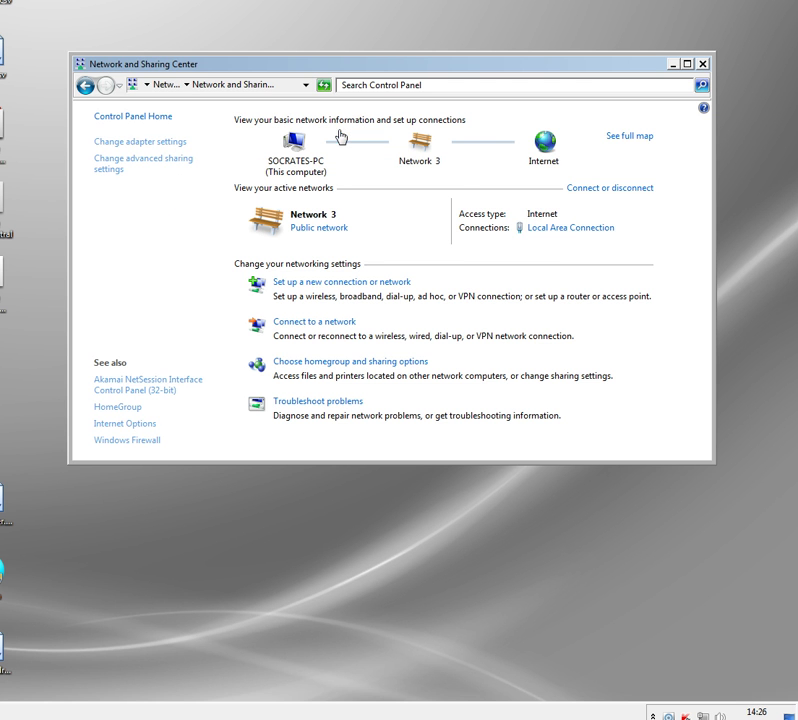
left_click(549, 228)
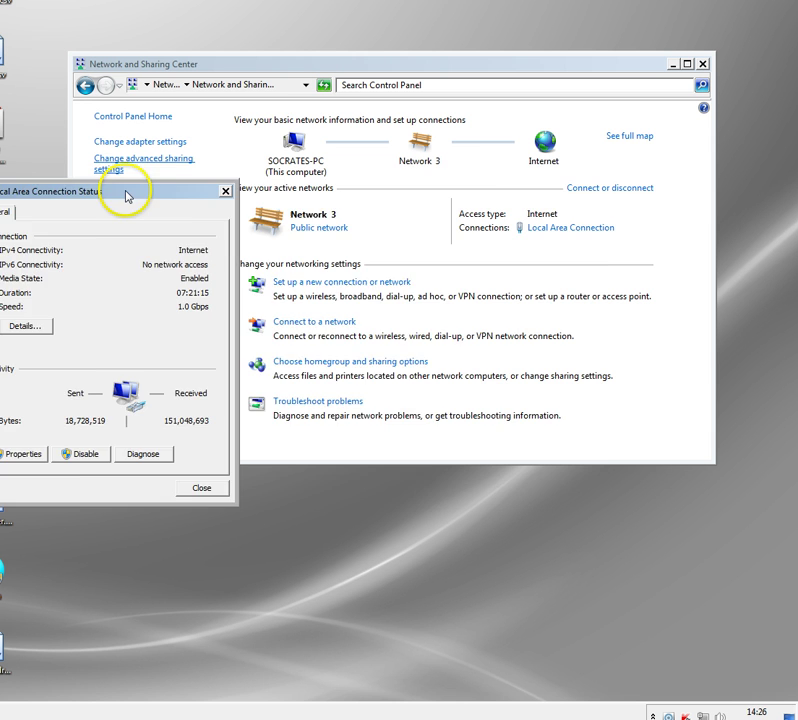
left_click_drag(128, 192, 495, 183)
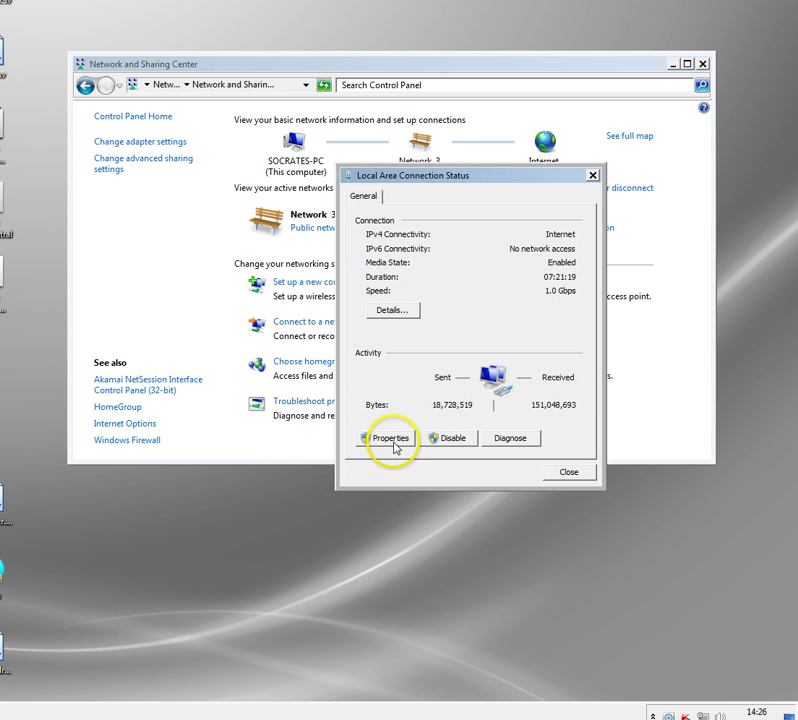
left_click(395, 439)
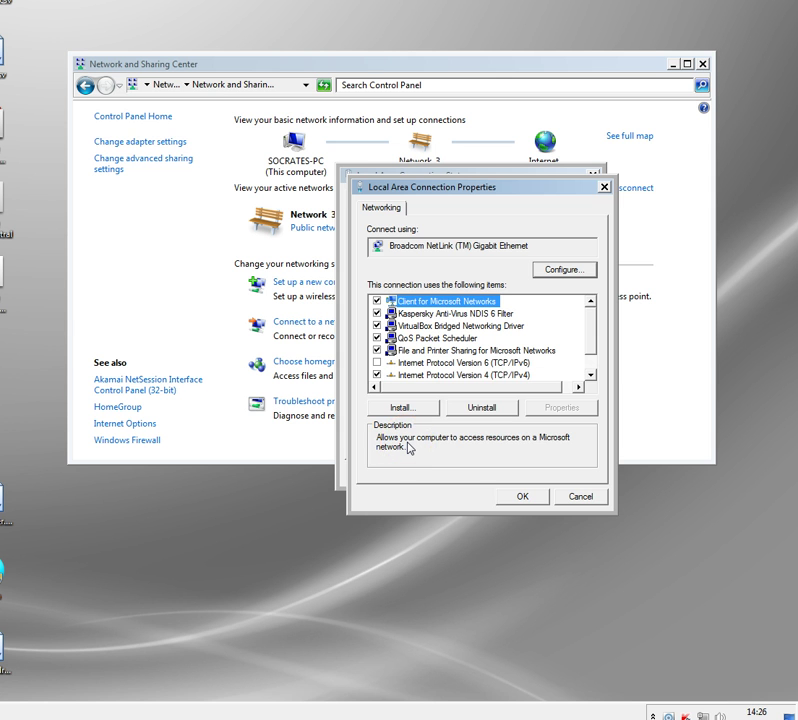
- Open the properties of Internet Protocol Version 4 (TCP/IPv4) for the local area connection
key("Down")
key("Down")
key("Down")
key("Down")
key("Down")
key("Down")
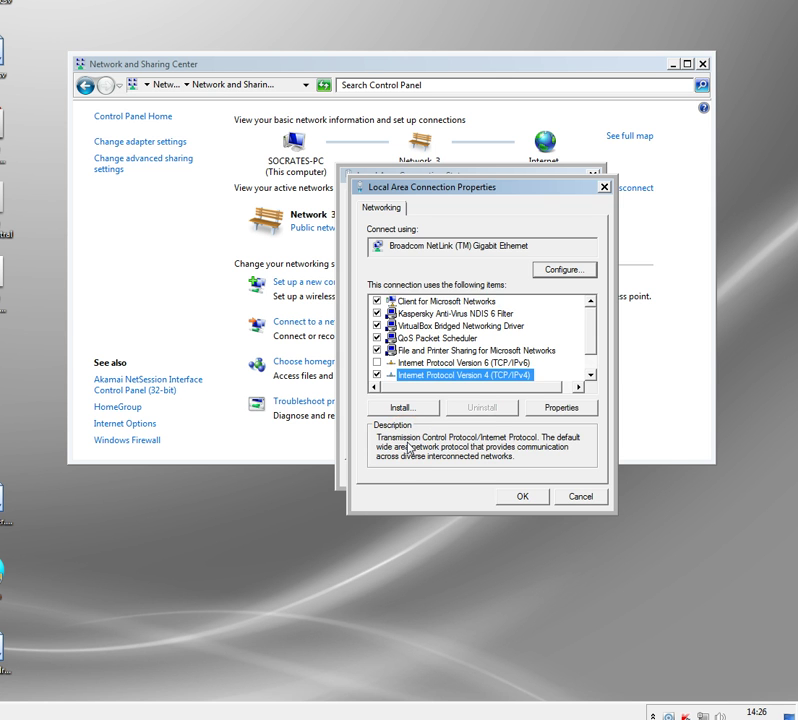
key("alt+r")
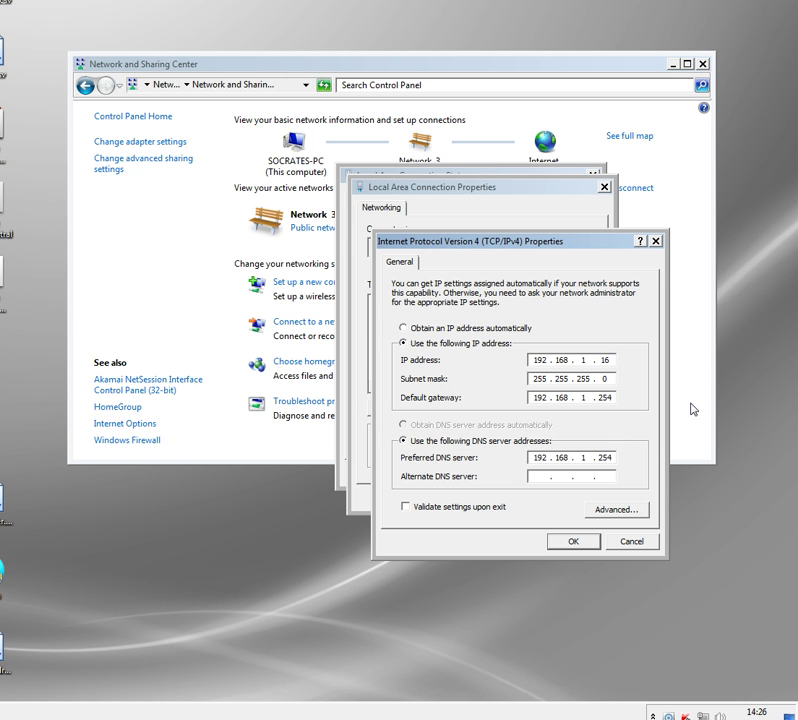
- Replace the preferred DNS server with the custom DNS address, save the settings, and close the network dialogs and Network and Sharing Center
key("Tab")
key("Delete")
key("Delete")
key("Delete")
key("Delete")
key("Delete")
key("Delete")
type("8.8.8.8")
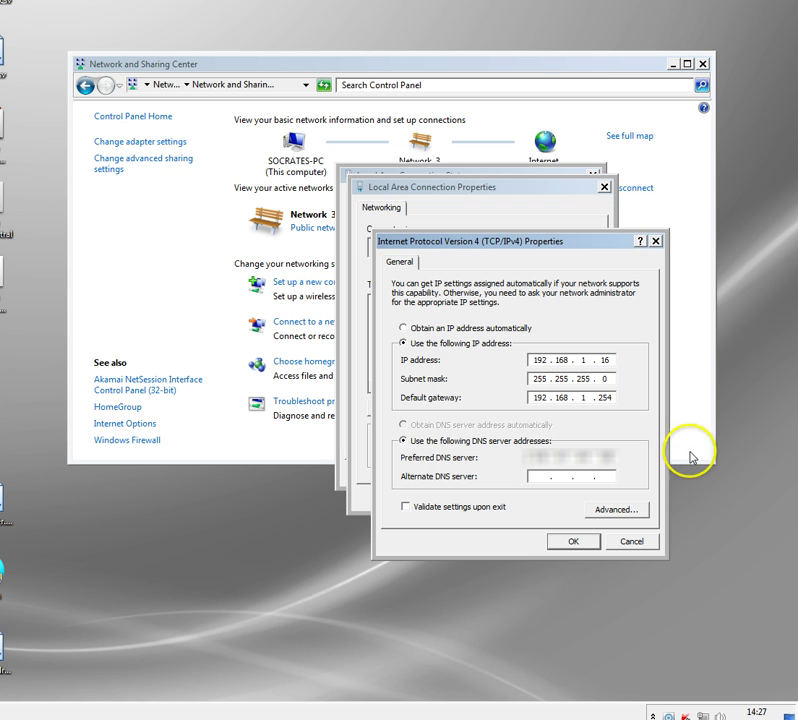
left_click(573, 541)
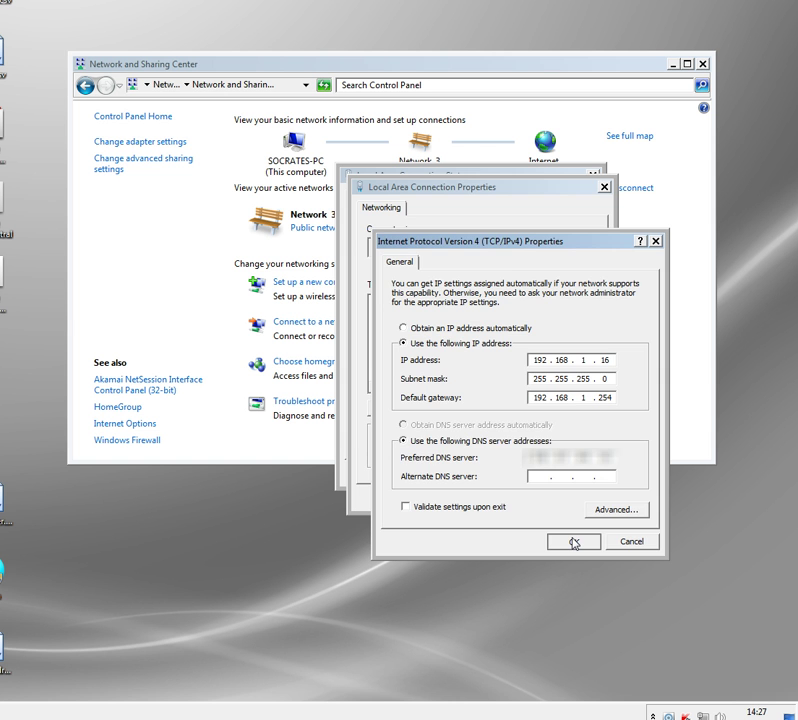
left_click(535, 499)
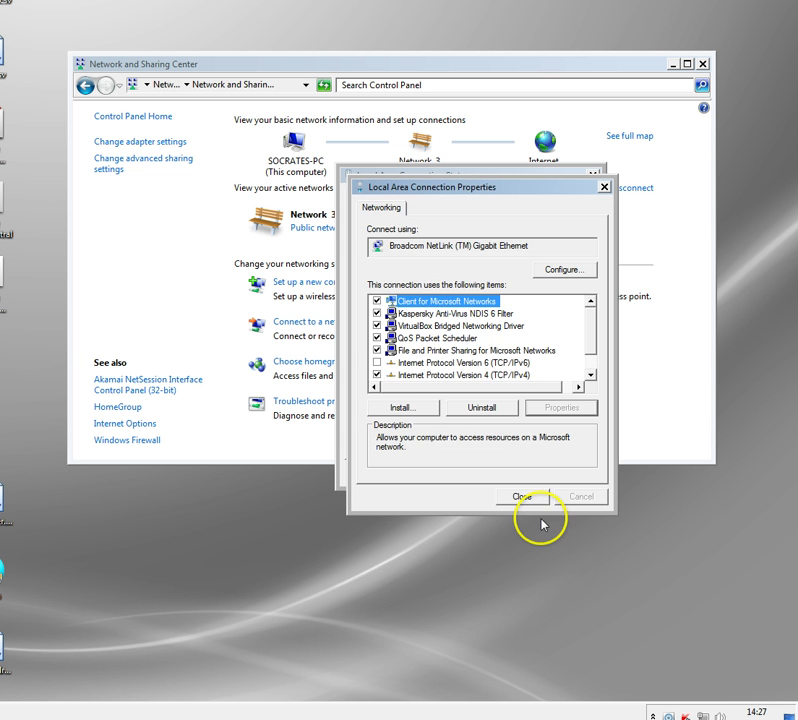
left_click(580, 471)
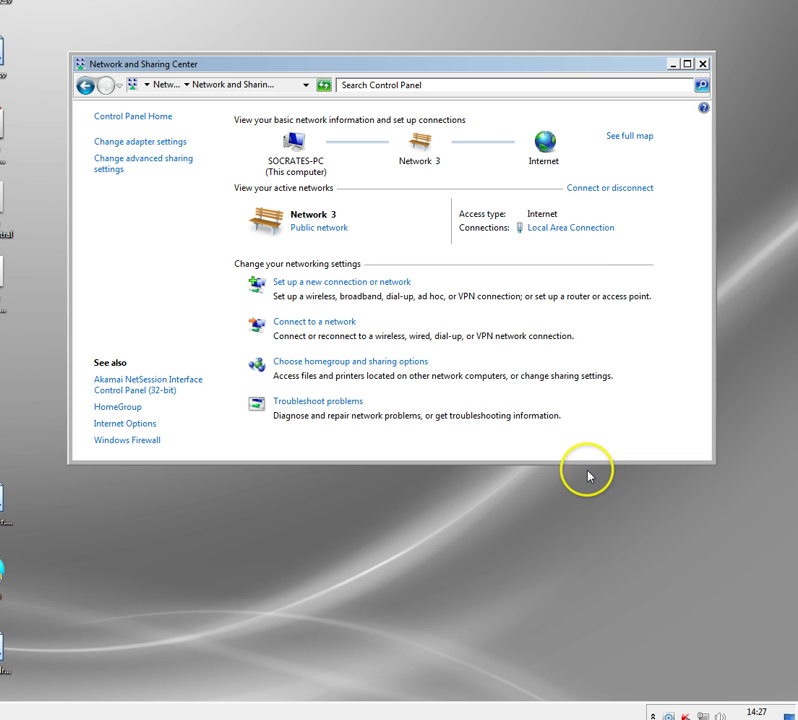
left_click(703, 63)
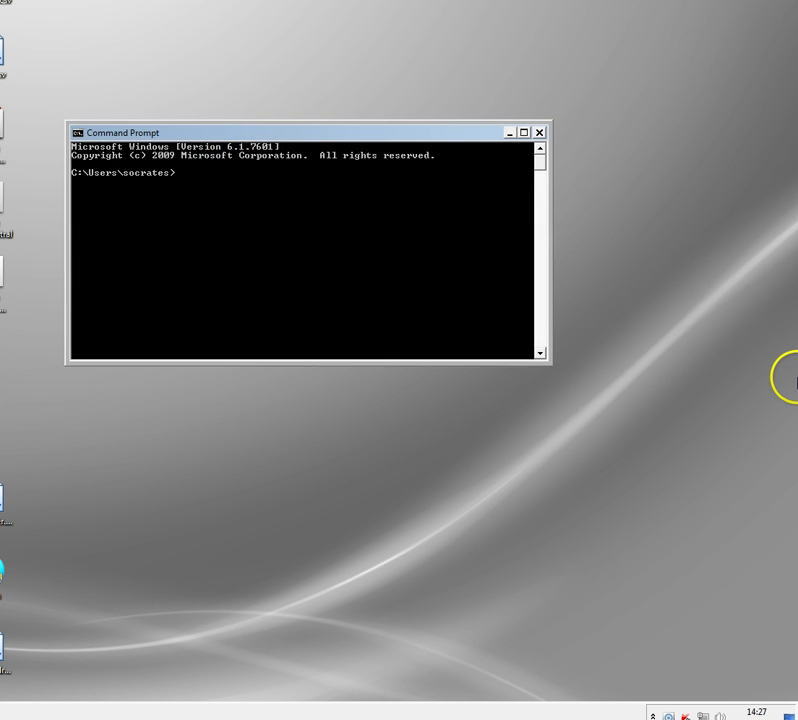
- Flush the DNS cache with ipconfig /flushdns in Command Prompt and close the console
type("ipconfig /flushdns")
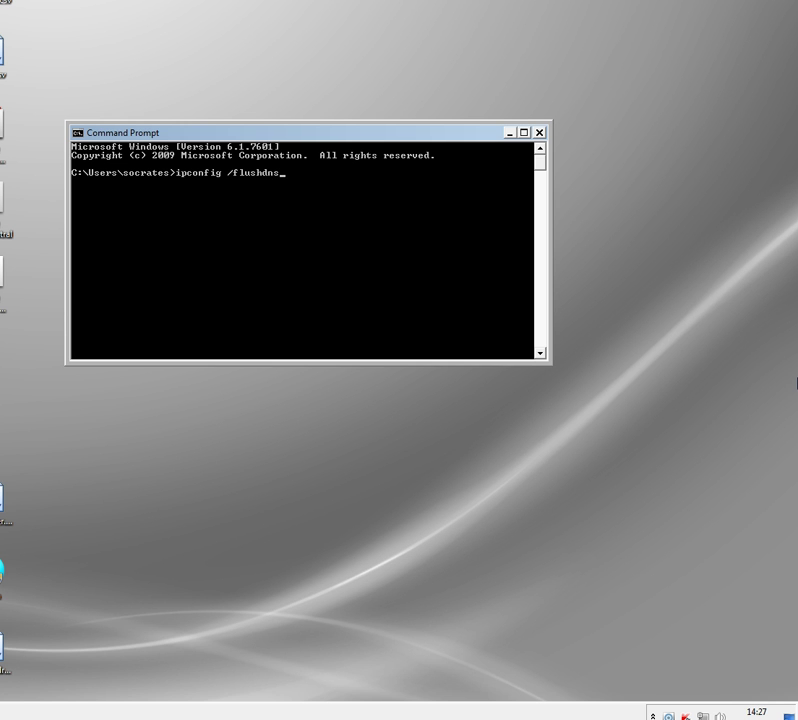
key("Return")
left_click(539, 132)
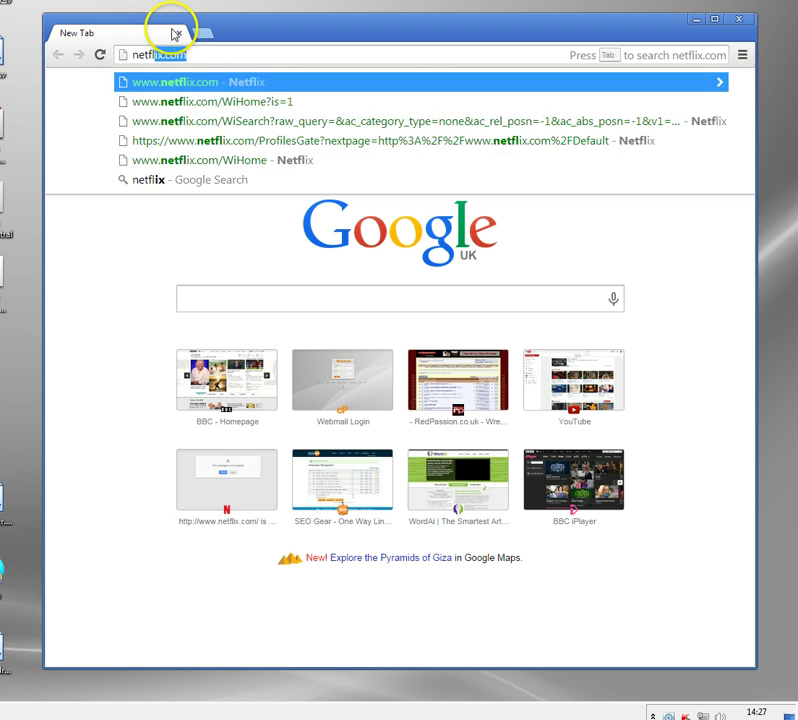
key("Down")
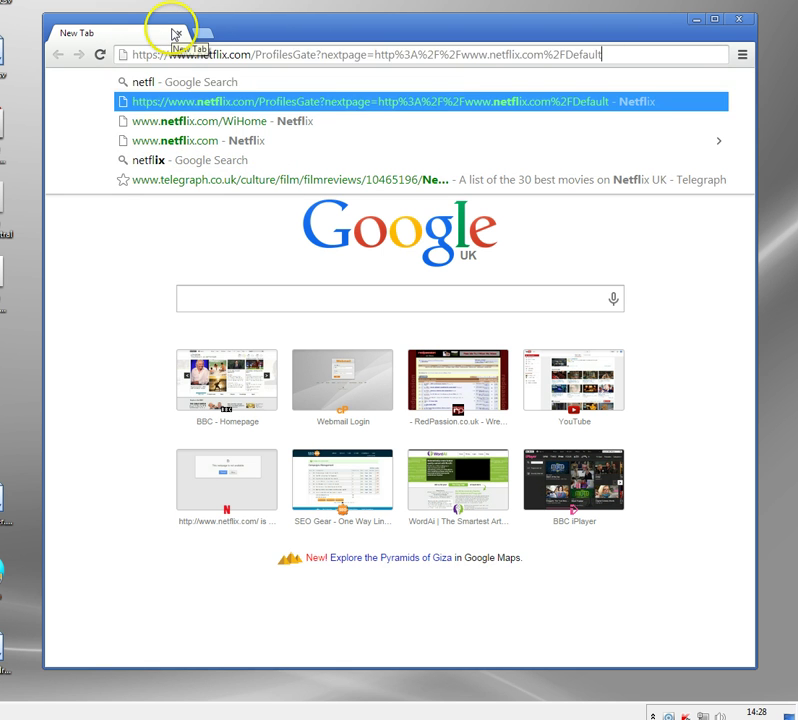
key("Down")
key("Return")
left_click(225, 415)
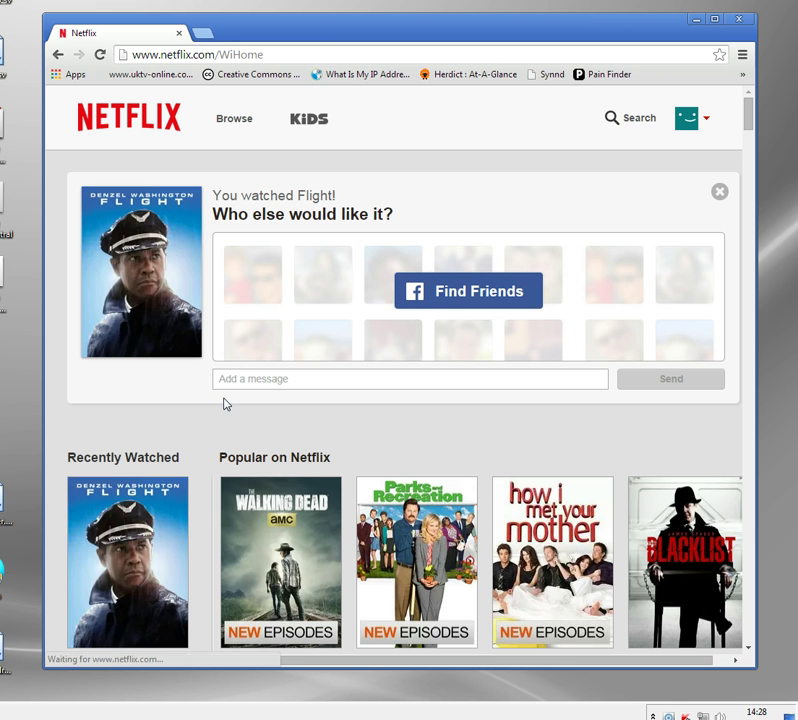
left_click(243, 380)
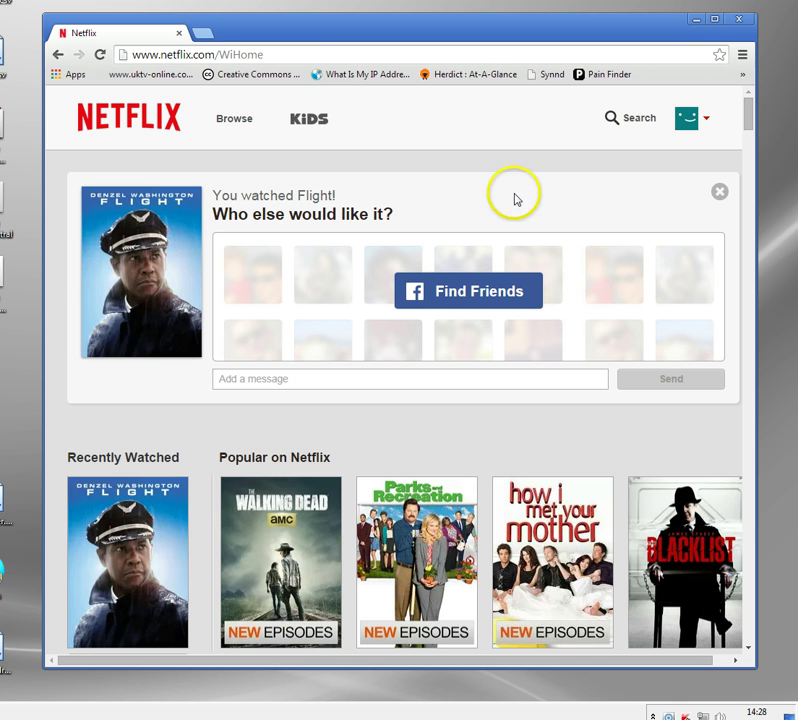
- Search Netflix for "lost" to check the catalogue under the new DNS settings, and close the browser window
left_click(632, 118)
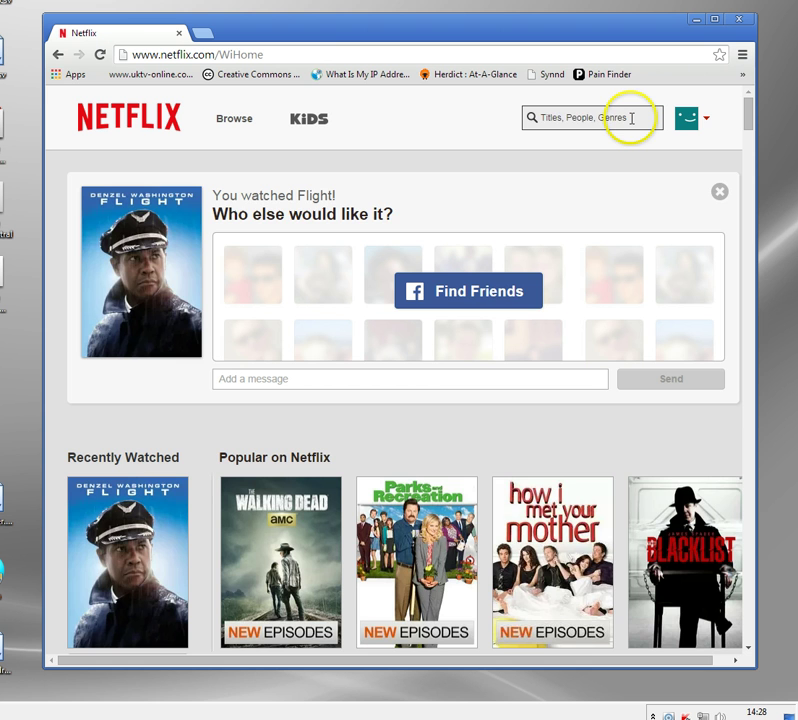
type("lost")
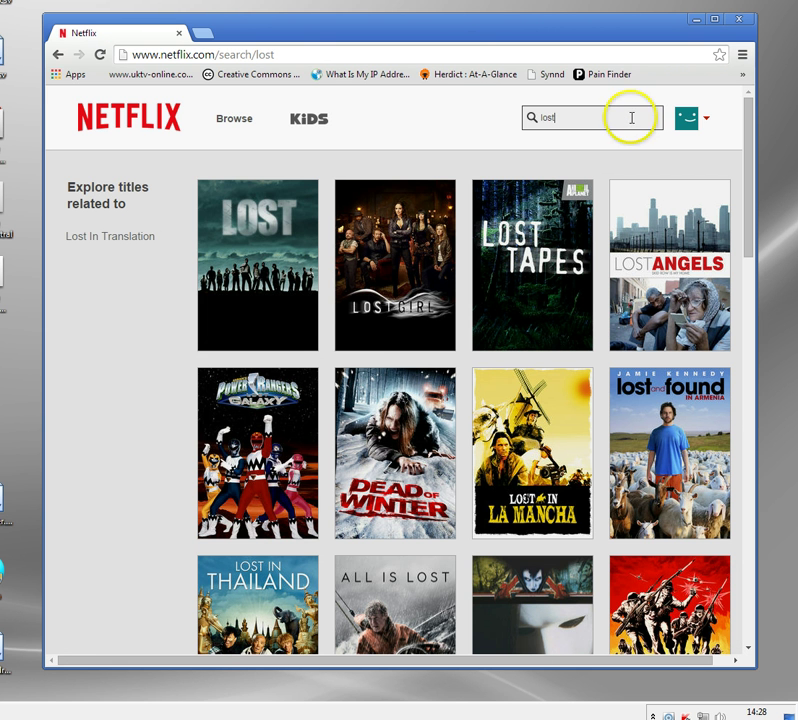
mouse_move(240, 220)
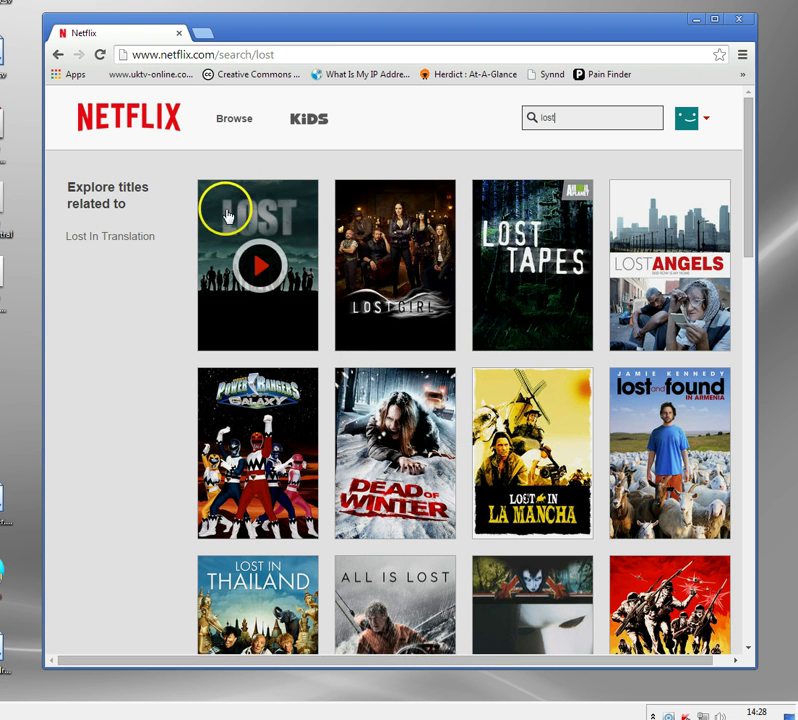
left_click(94, 330)
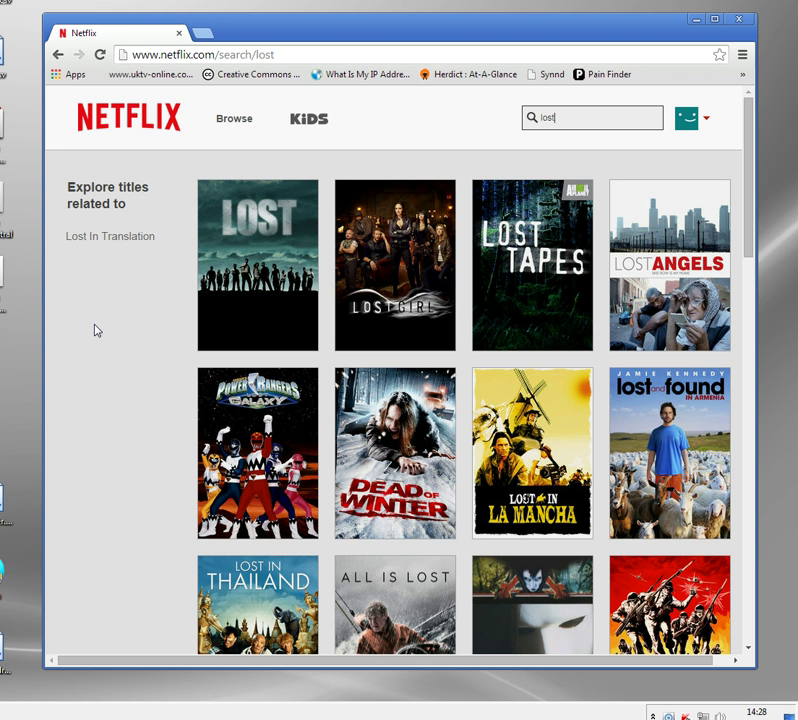
left_click(77, 330)
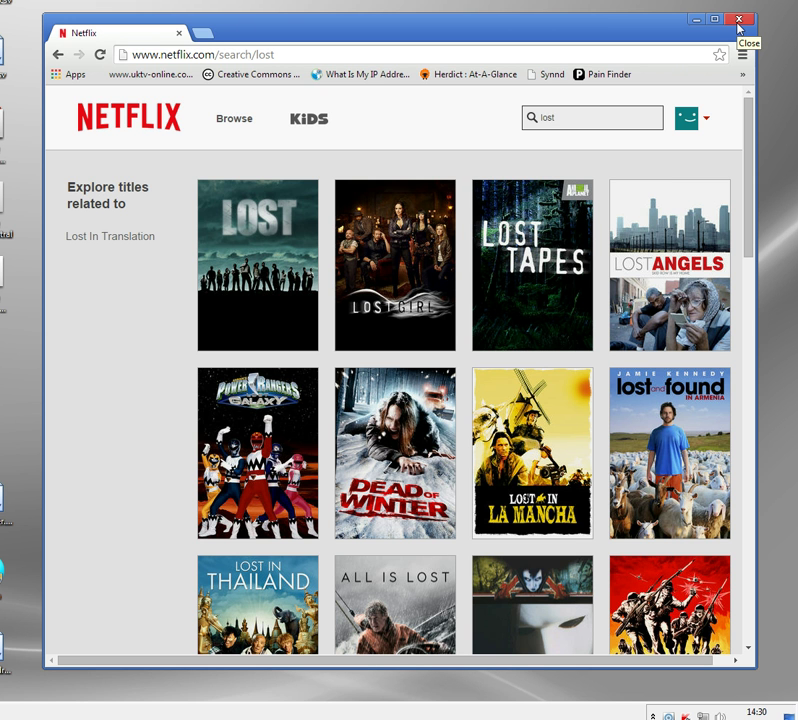
left_click(738, 24)
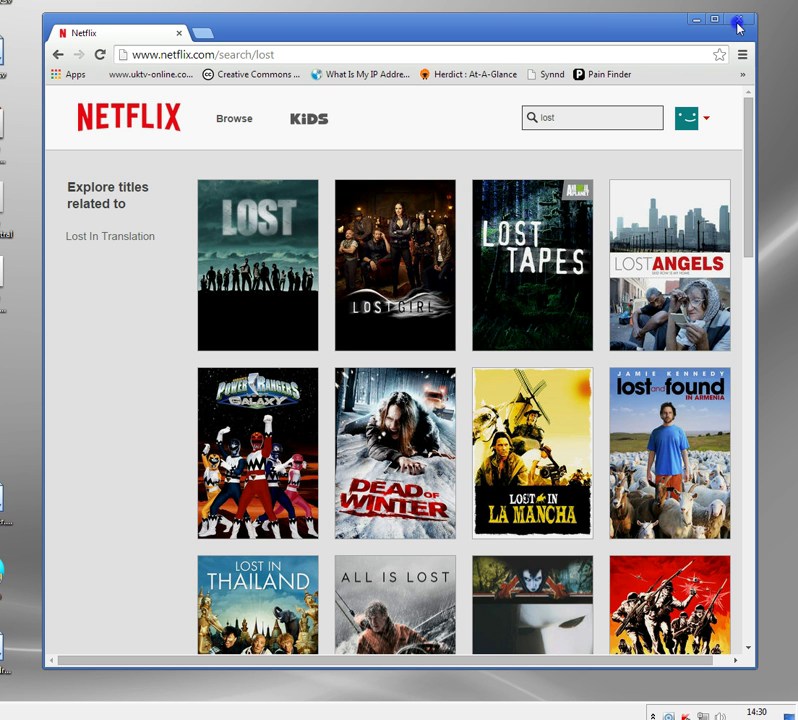